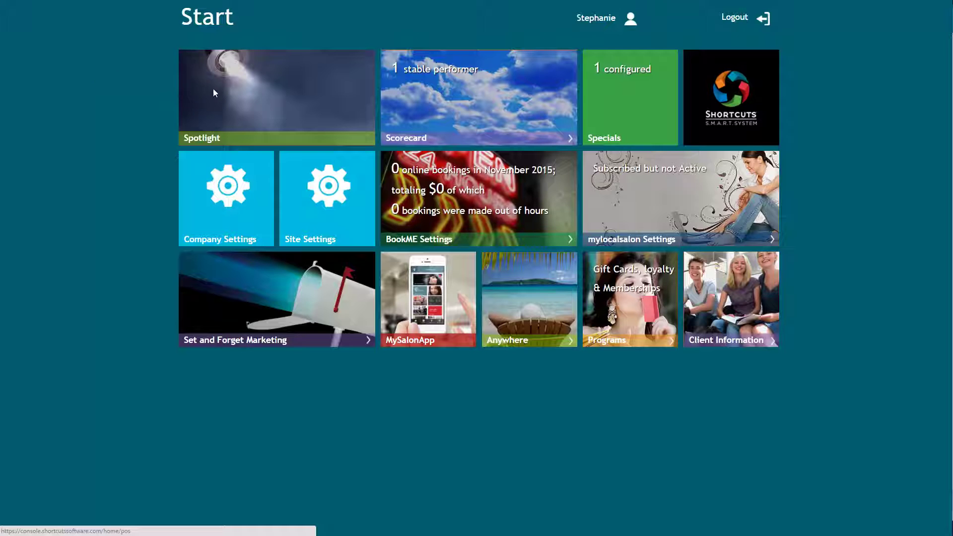
Go through Site Settings to Peppermint Park's Site Gallery and its three gallery images
left_click(324, 209)
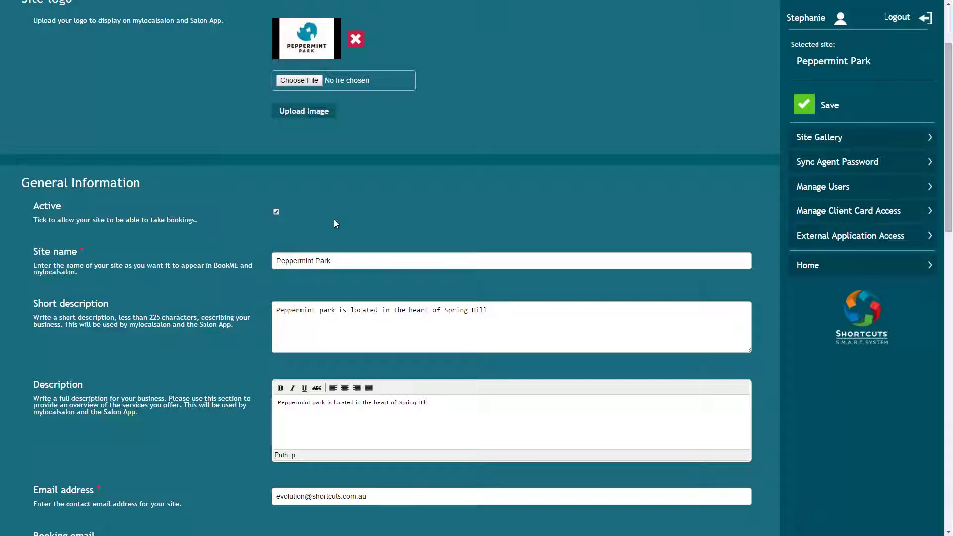
scroll(334, 219, "down", 15)
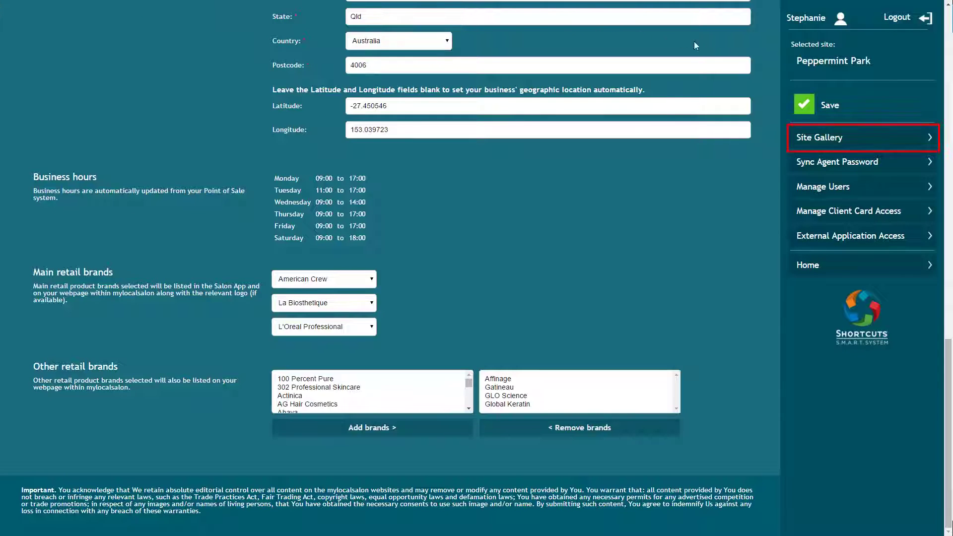
left_click(871, 139)
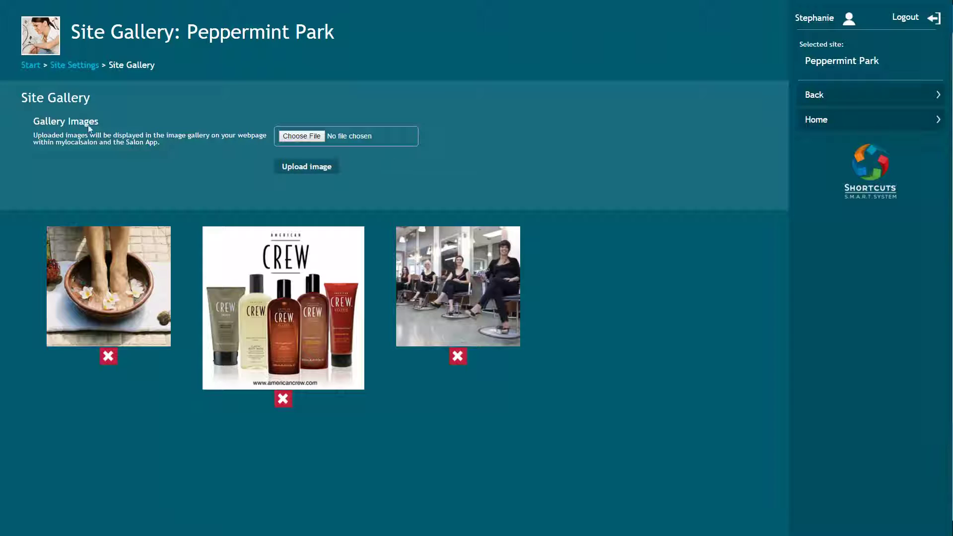
From the Start page, open MySalonApp's Tile Configuration for Peppermint Park
left_click(31, 66)
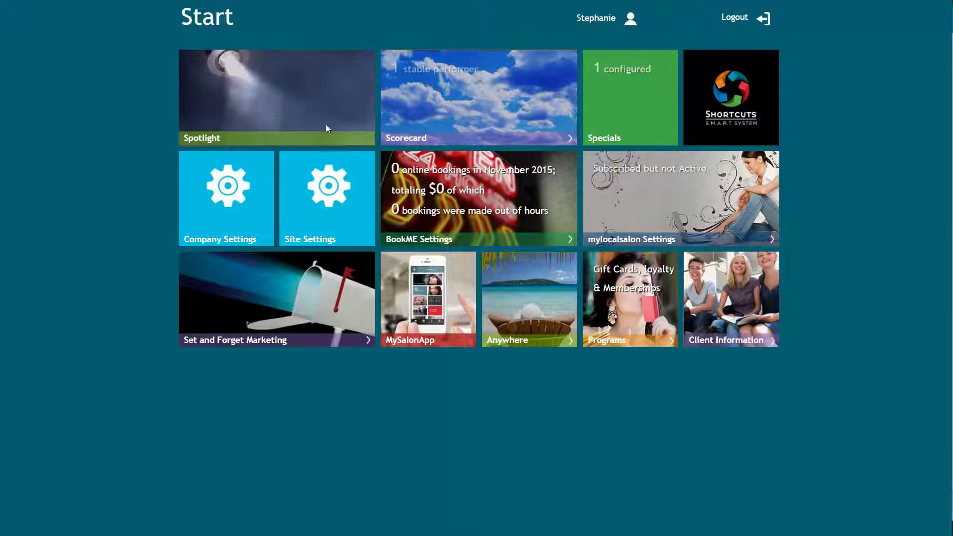
left_click(426, 308)
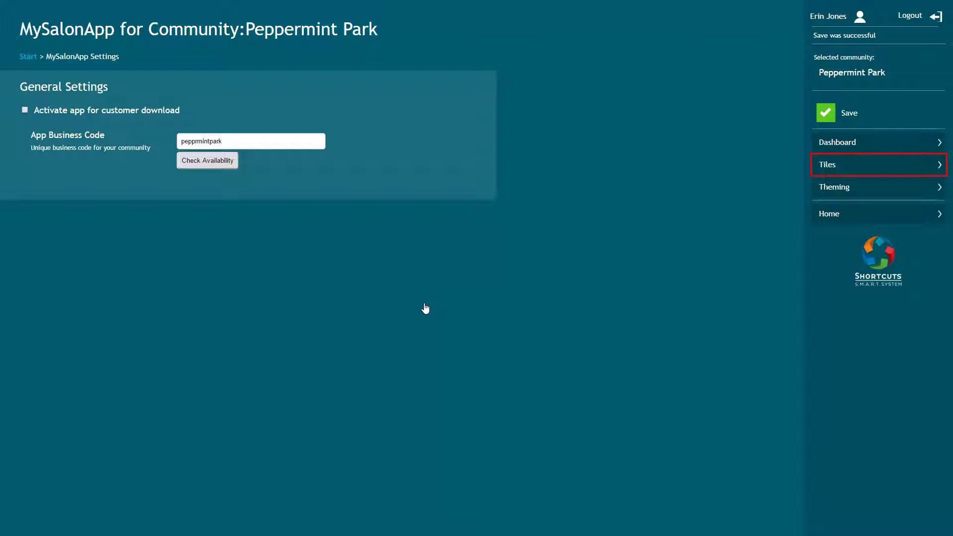
left_click(863, 169)
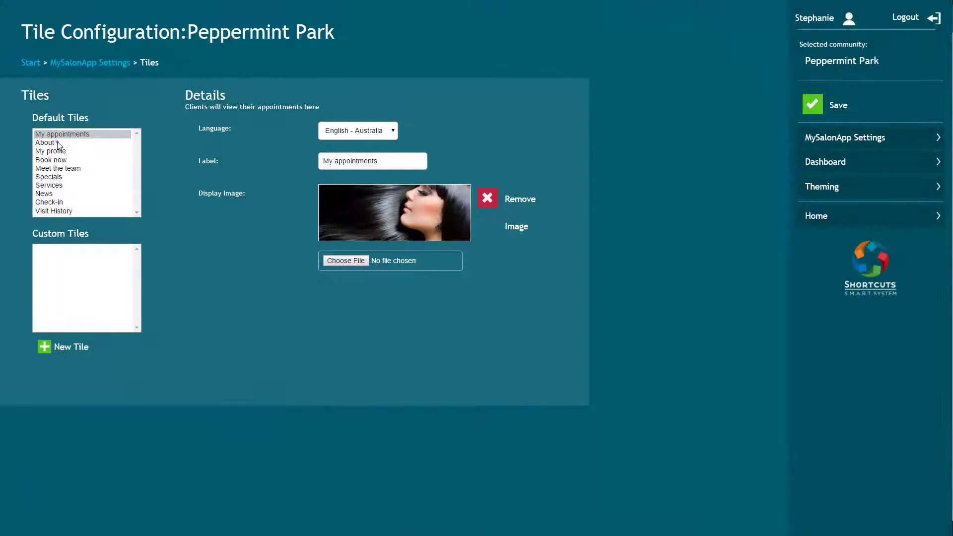
Inspect the About, My profile, Book now and Meet the team default tiles in turn
left_click(57, 143)
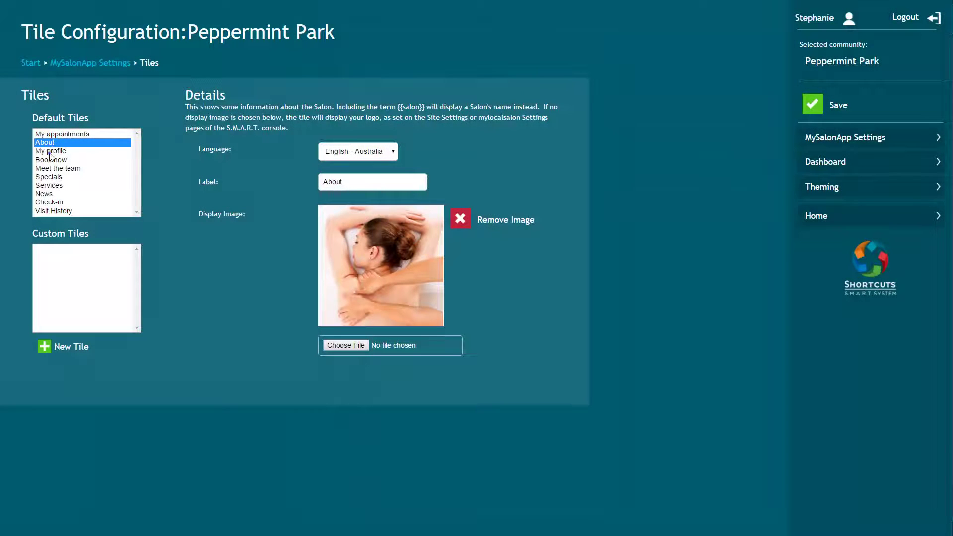
left_click(50, 152)
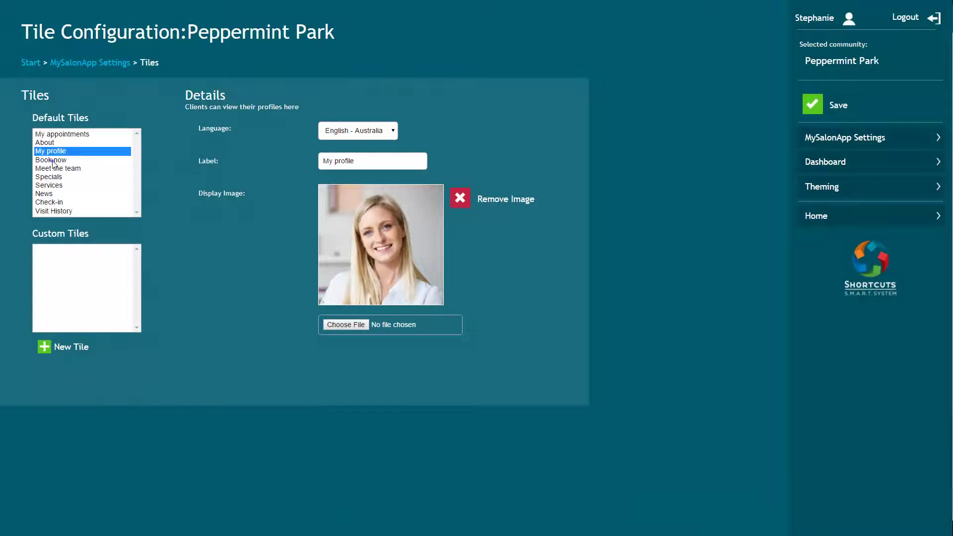
left_click(52, 160)
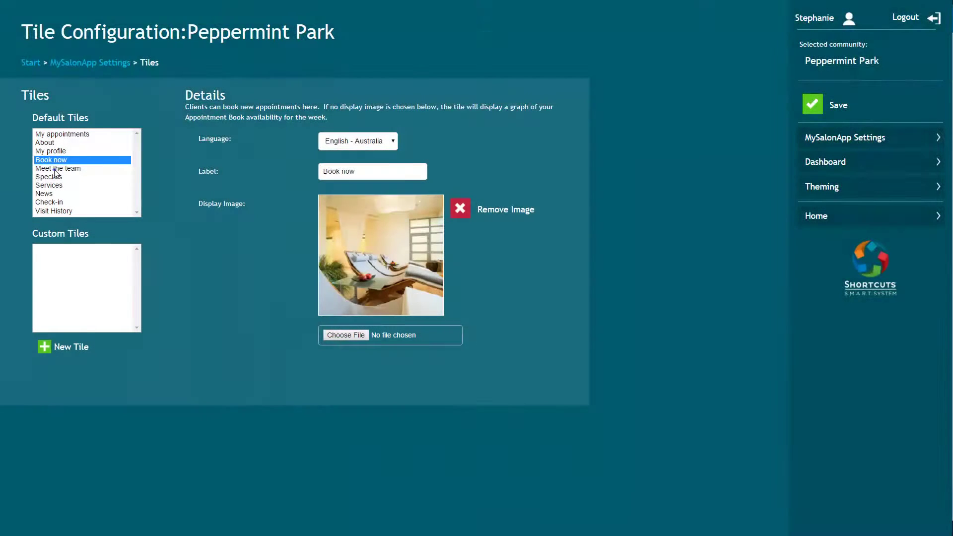
left_click(56, 169)
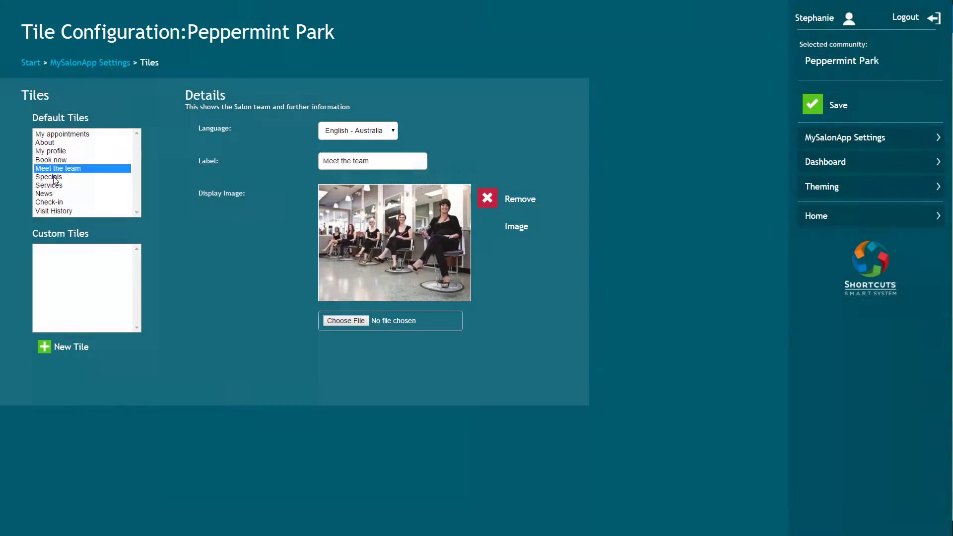
Inspect the Specials, Services and News tiles, where News links to Facebook
left_click(55, 179)
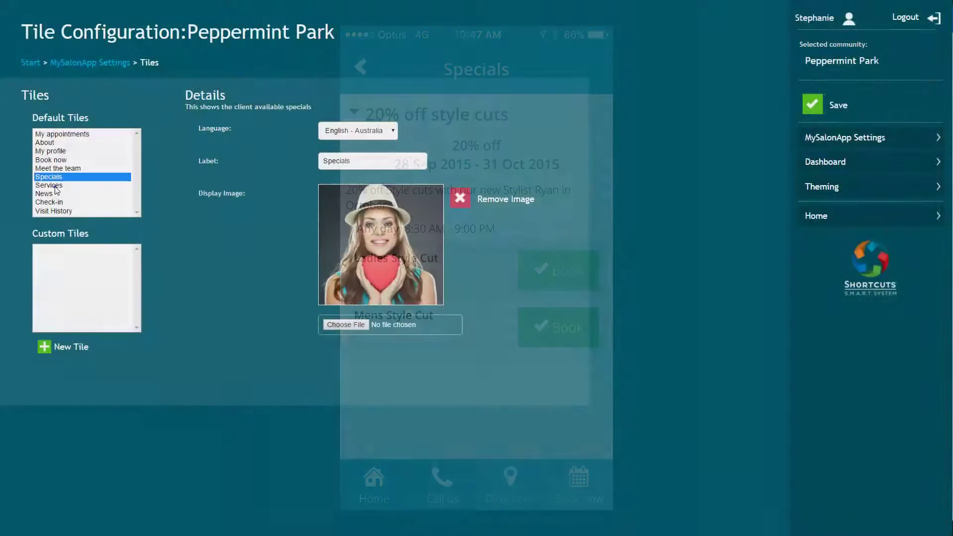
left_click(56, 185)
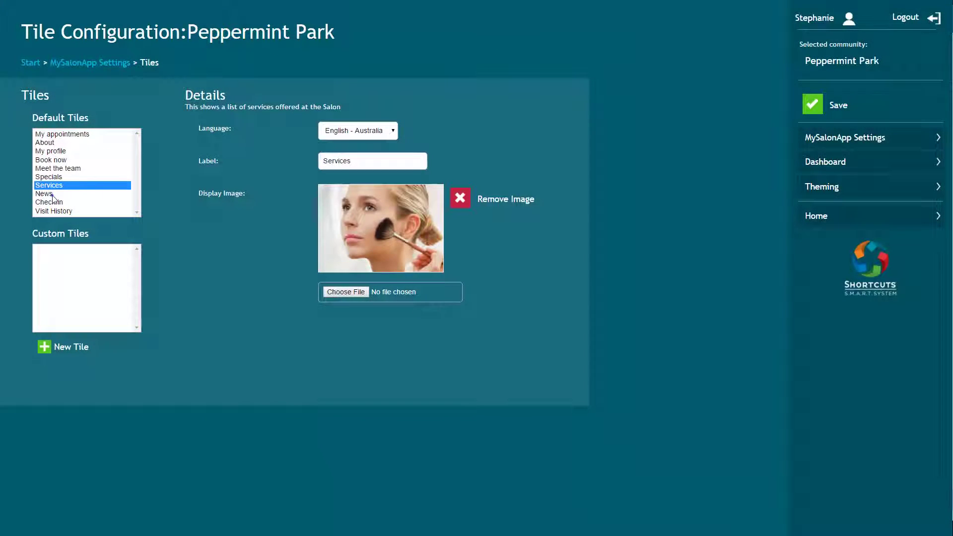
left_click(52, 195)
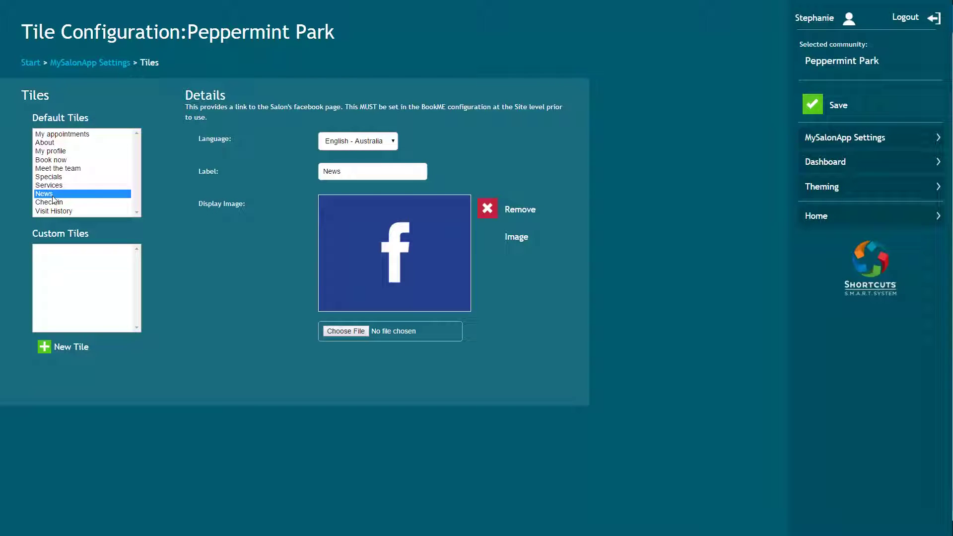
In BookME Settings, log in to Facebook and set Peppermint Park as the main page
left_click(26, 63)
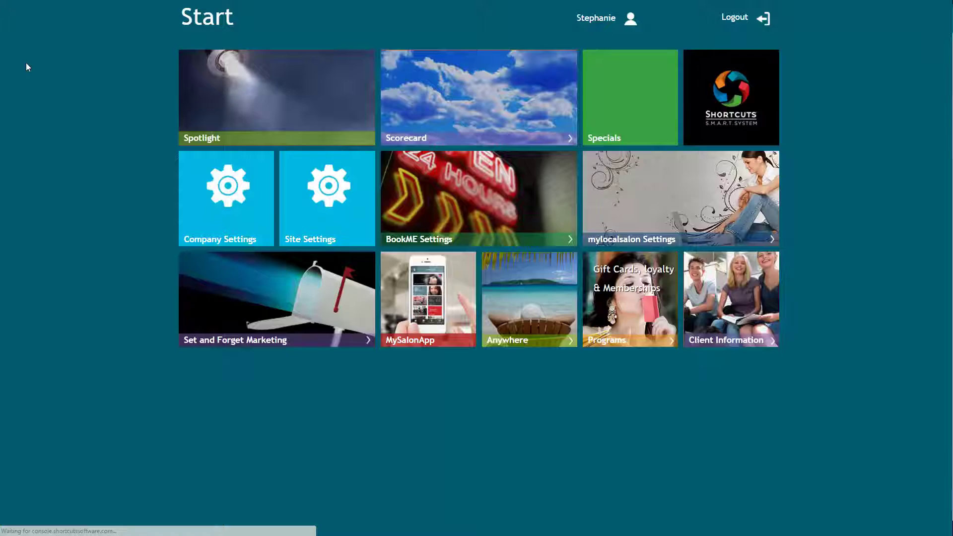
left_click(456, 189)
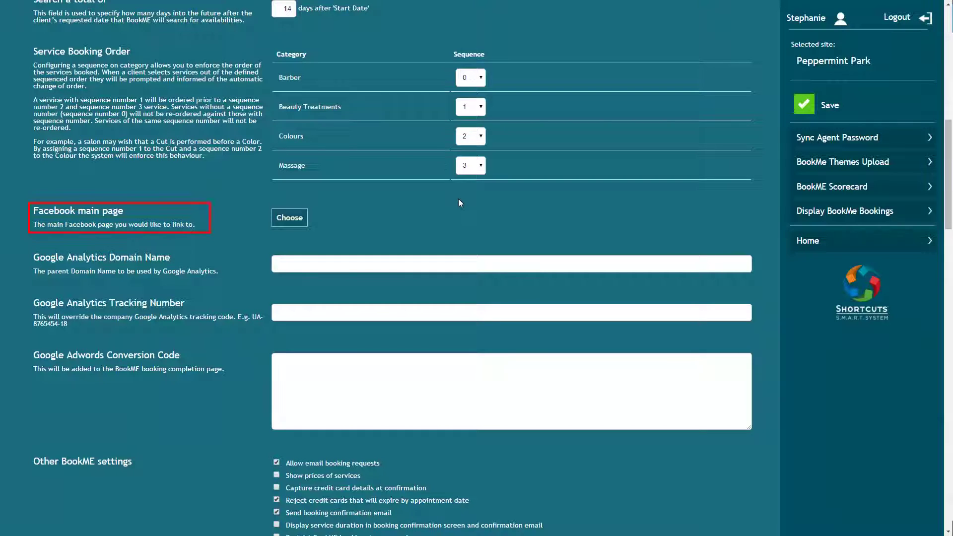
left_click(292, 219)
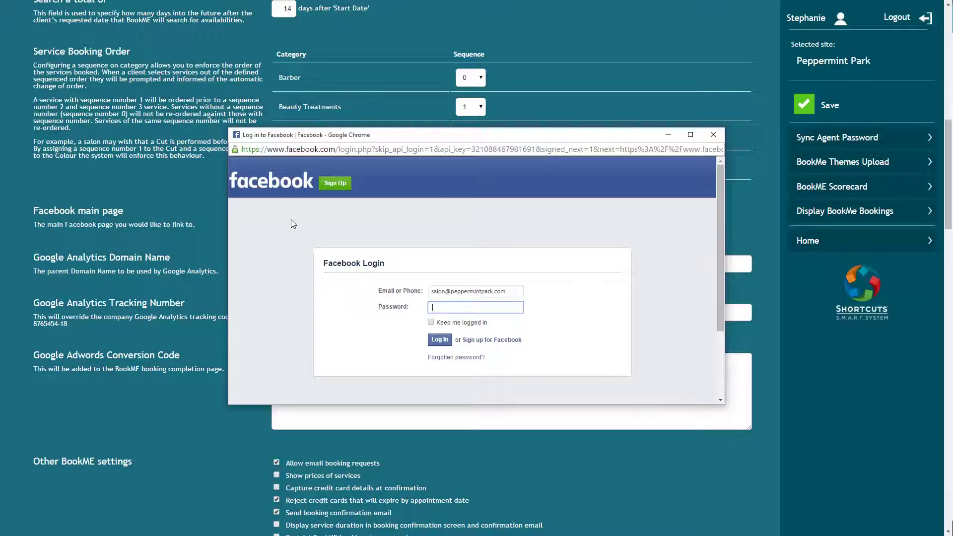
type("*********")
left_click(290, 222)
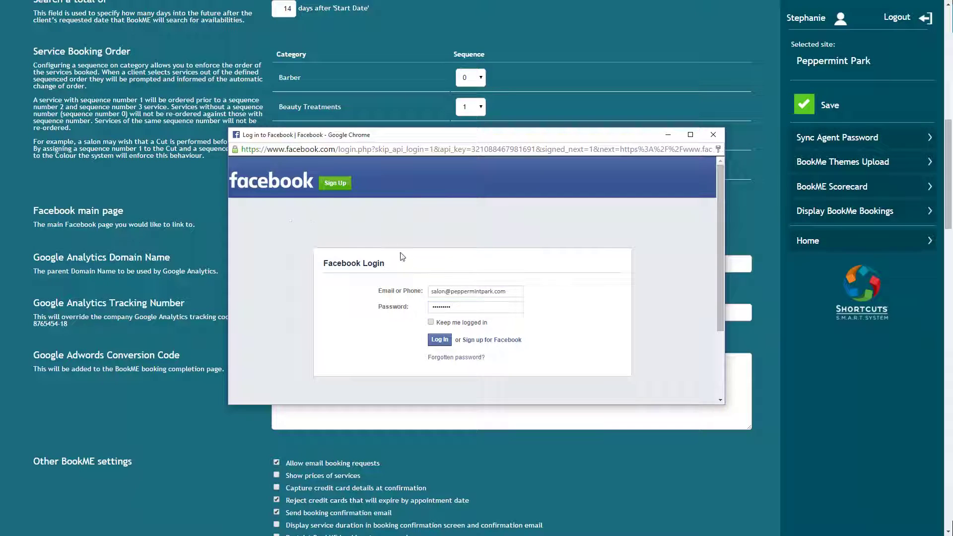
left_click(437, 341)
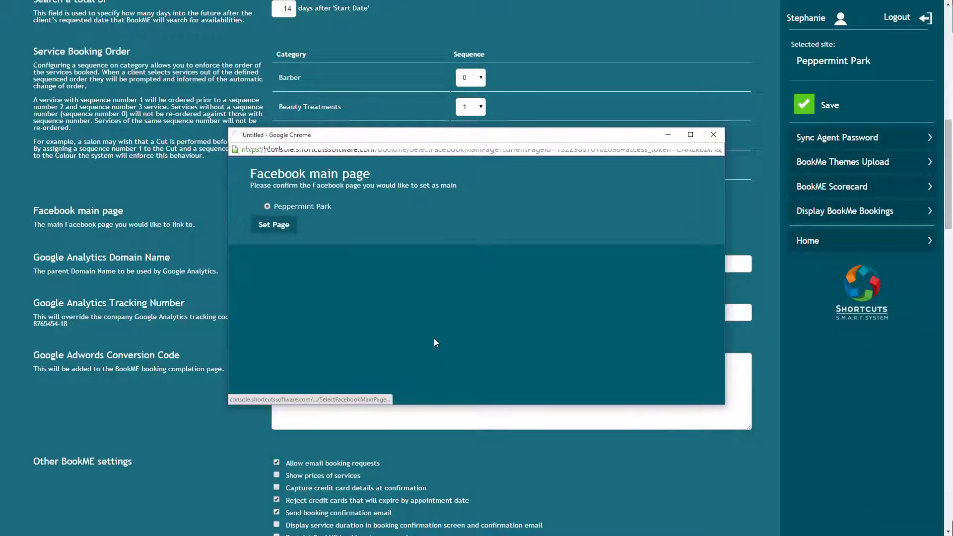
left_click(271, 225)
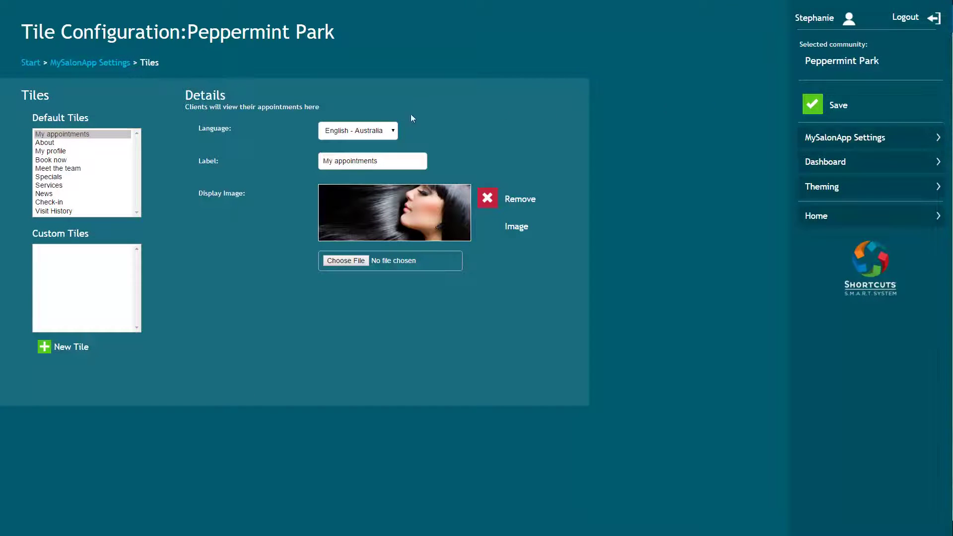
Inspect the Check-in and Visit History tiles, then return to My appointments
left_click(57, 202)
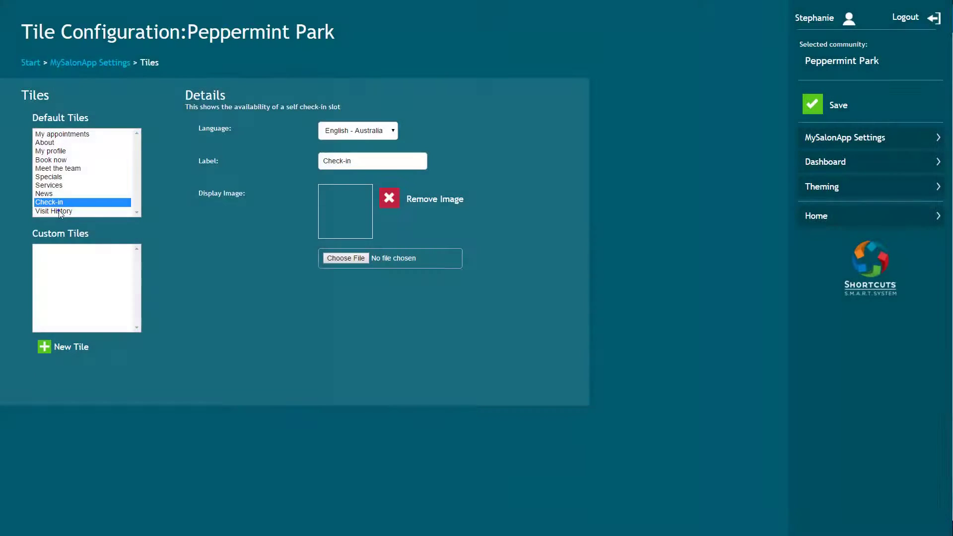
left_click(58, 211)
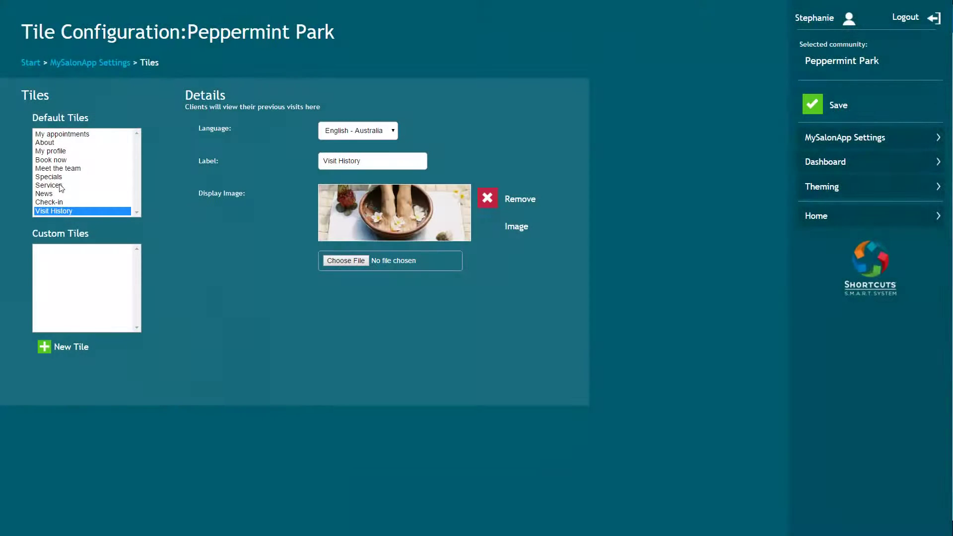
left_click(61, 136)
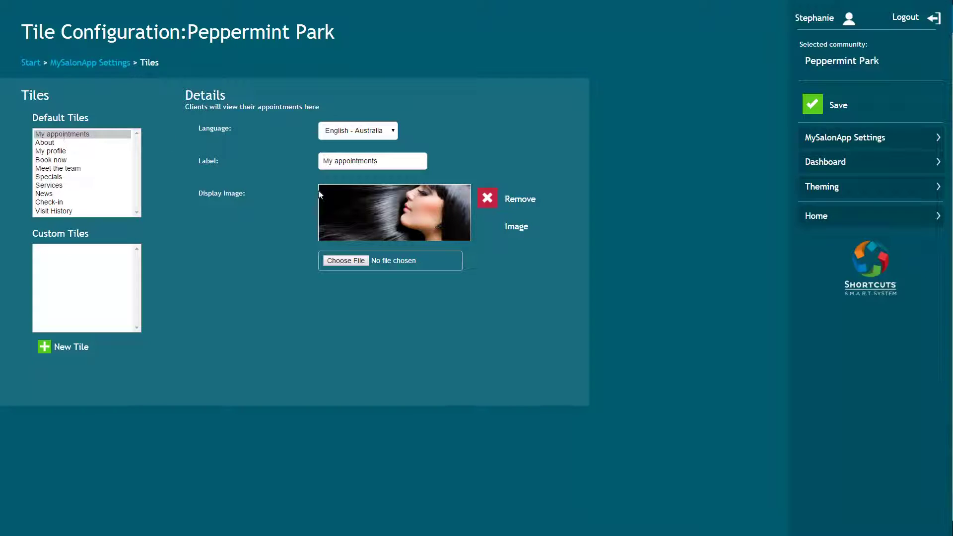
Set SpaBanner1.jpg as the My appointments tile image and save the tile configuration
left_click(350, 261)
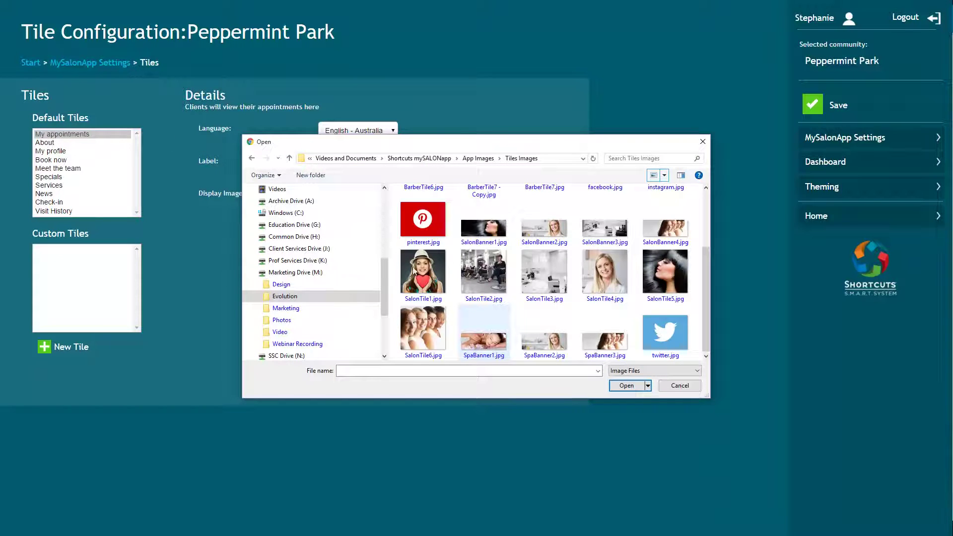
left_click(488, 342)
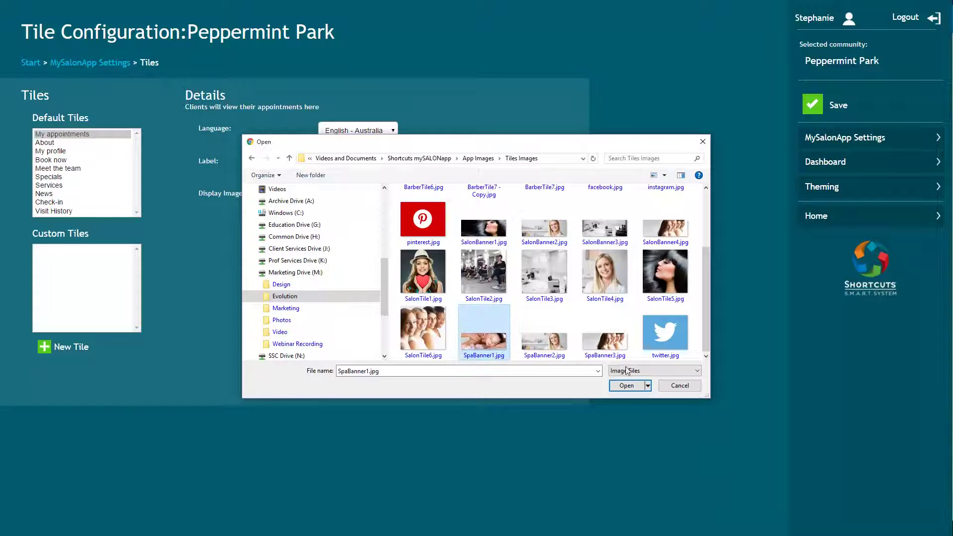
left_click(633, 387)
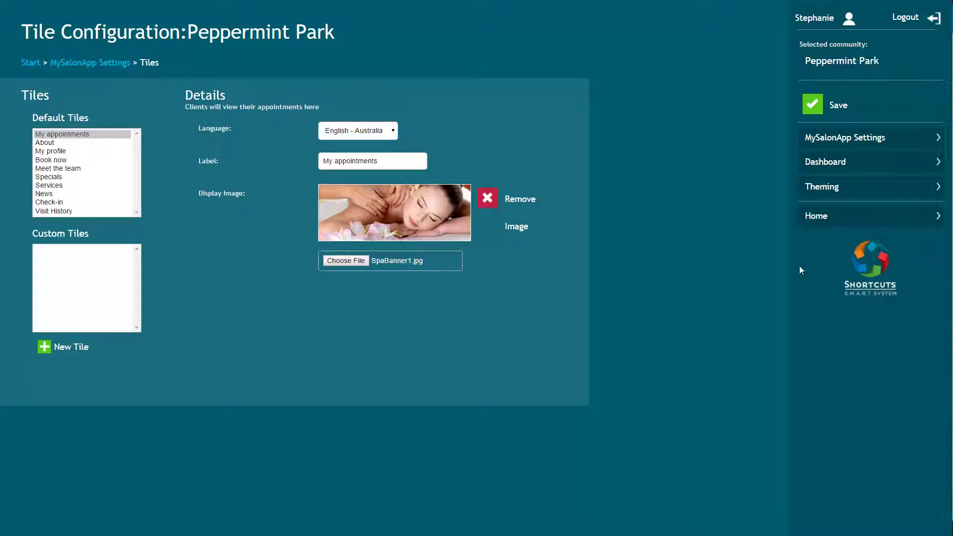
left_click(824, 104)
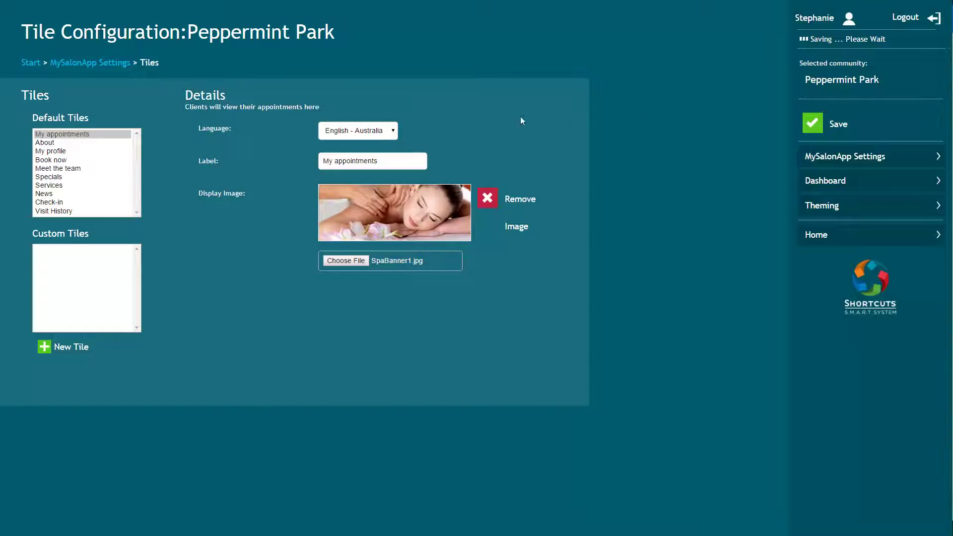
Create an 'Instagram' tile linking to instagram.com/peppermintpark with instagram.jpg as its picture, and save
left_click(71, 346)
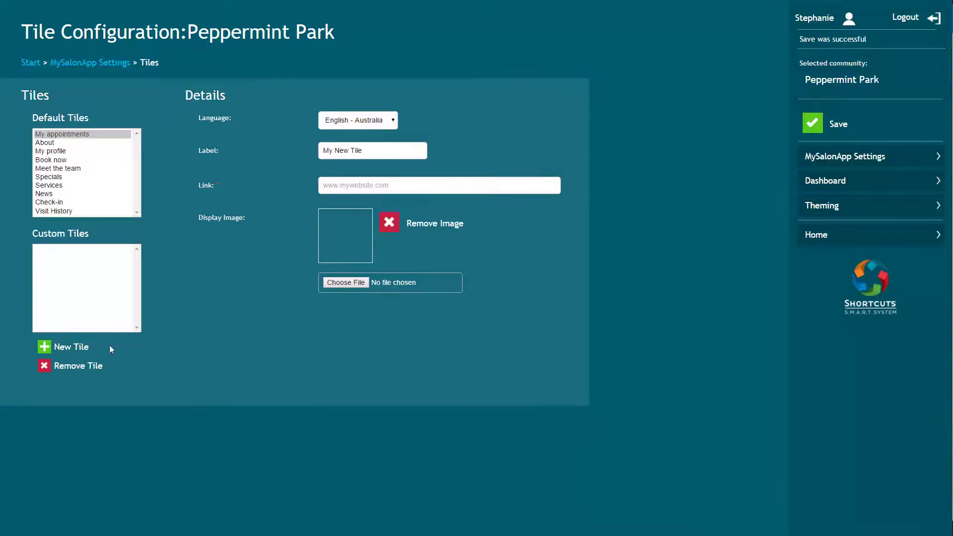
triple_click(375, 151)
key("BackSpace")
type("Instagram")
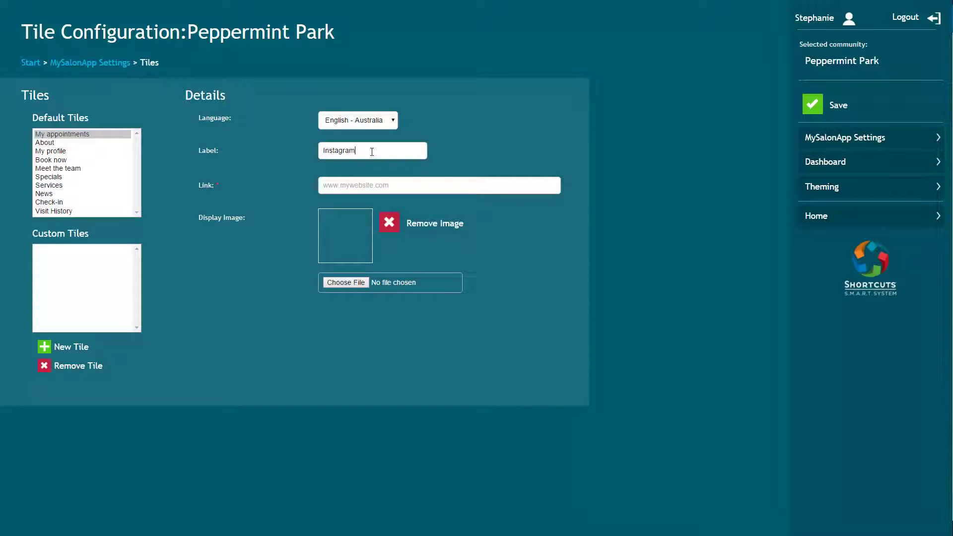
left_click(378, 184)
type("https://www.instagram.com/")
type("peppermintpark")
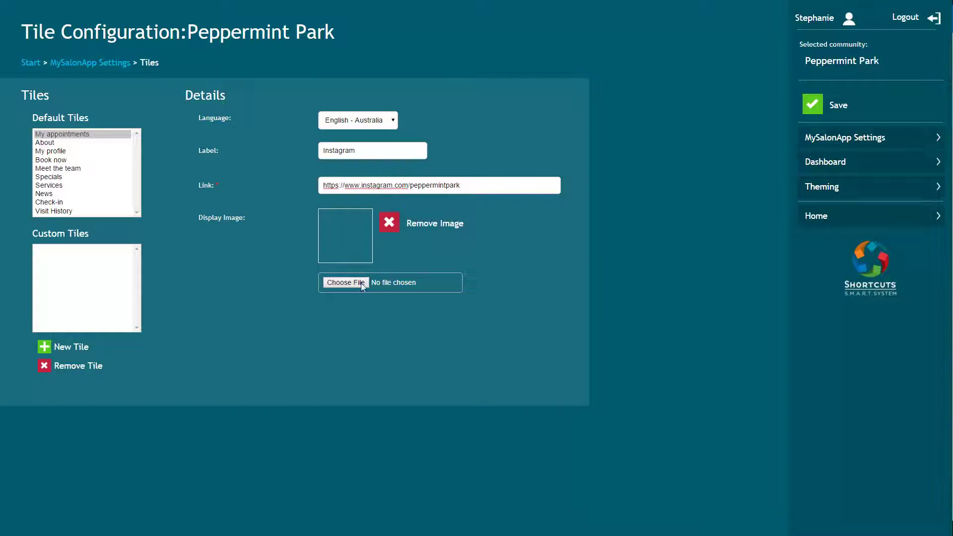
left_click(346, 282)
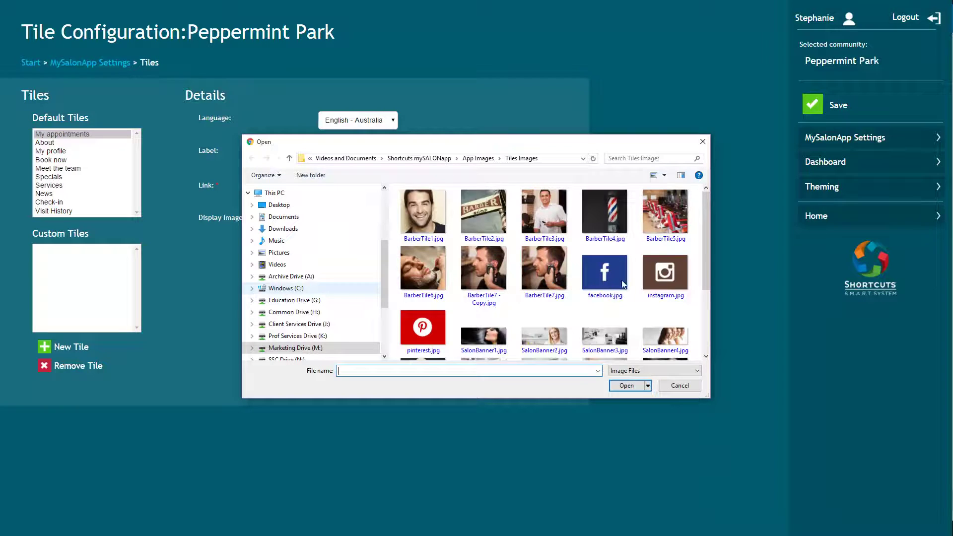
left_click(658, 280)
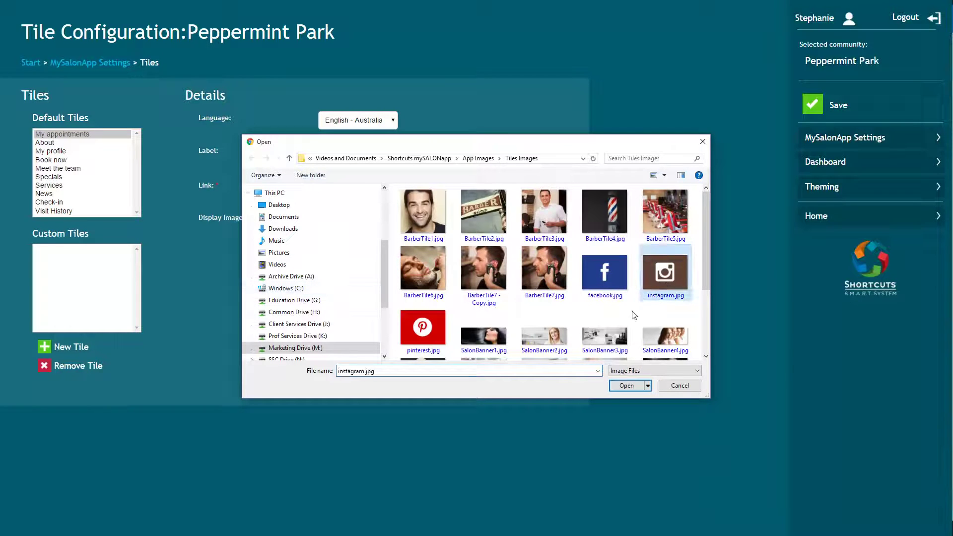
left_click(626, 385)
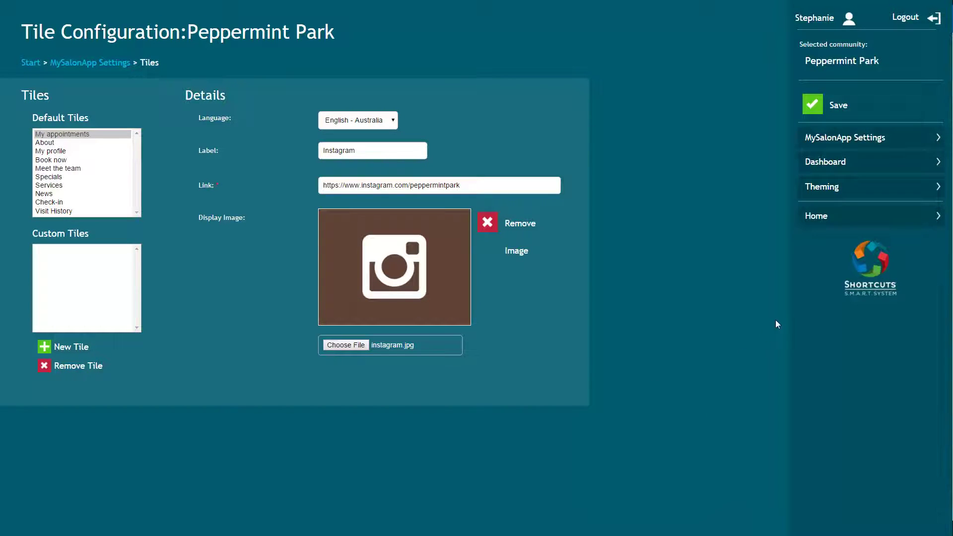
left_click(834, 106)
Rearrange the dashboard, settling the Services tile back beside Book now
left_click(827, 162)
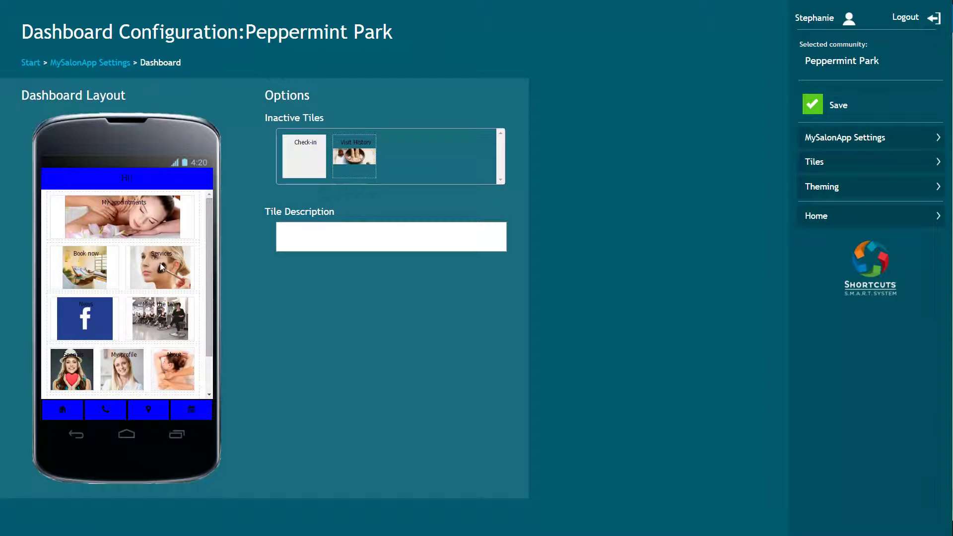
left_click_drag(160, 266, 118, 323)
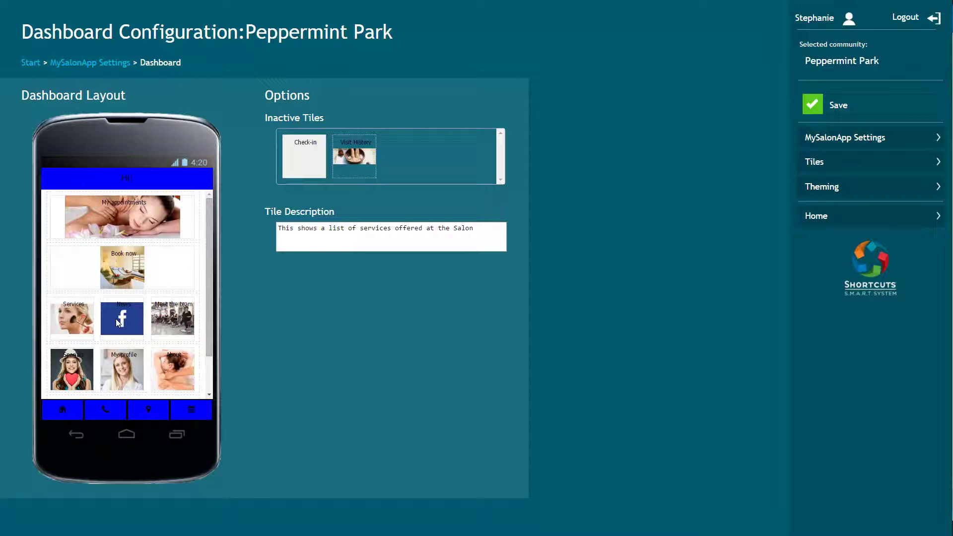
left_click_drag(68, 317, 398, 149)
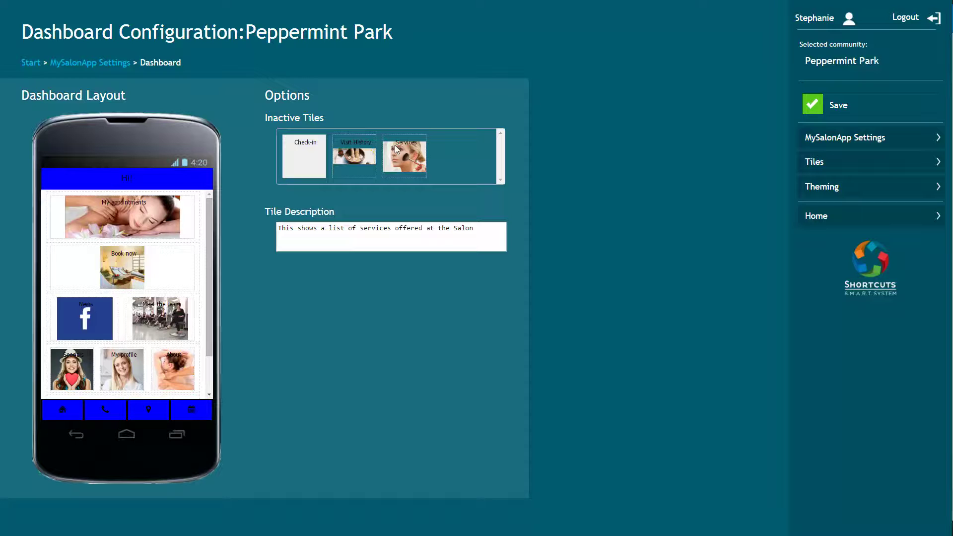
left_click_drag(399, 147, 158, 261)
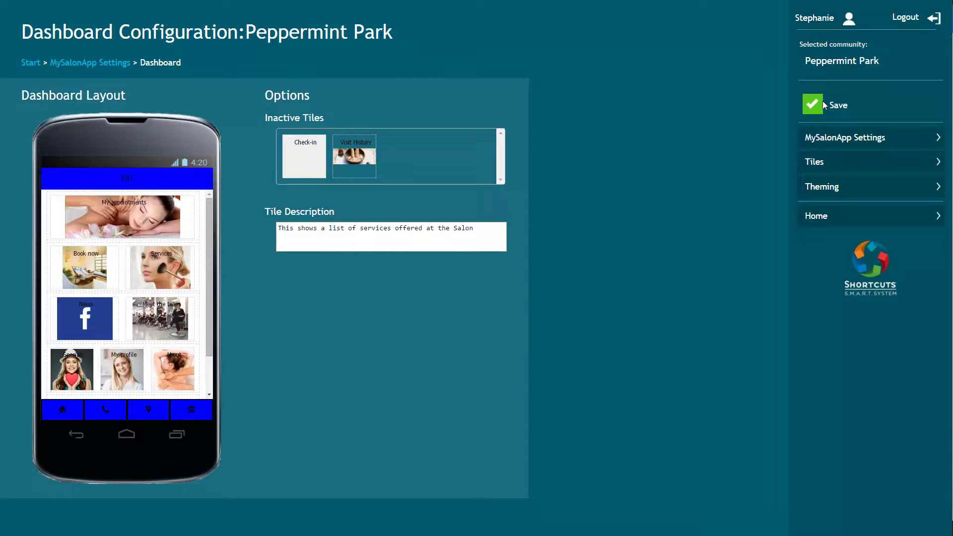
left_click(849, 185)
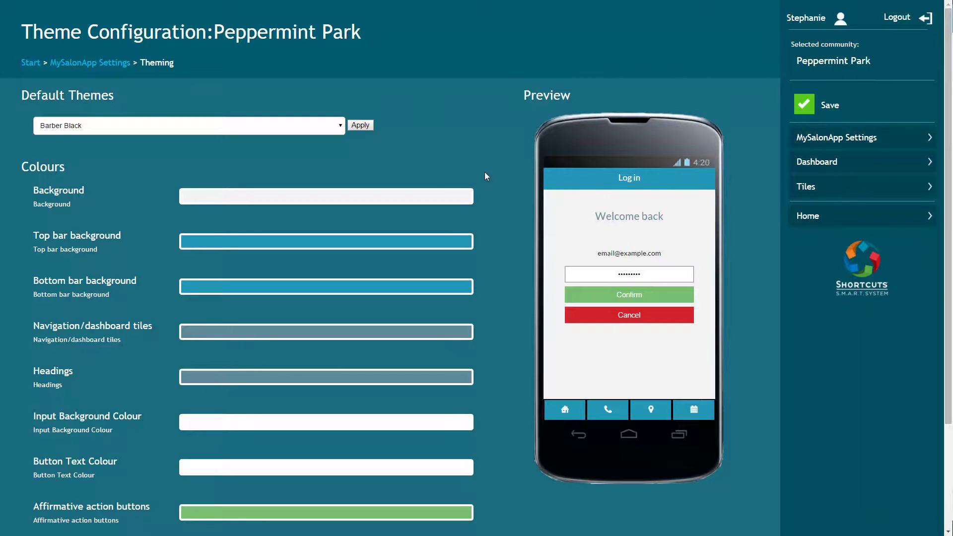
Apply the Beauty Pink theme, make the top bar background magenta #c961cf, and save
left_click(341, 132)
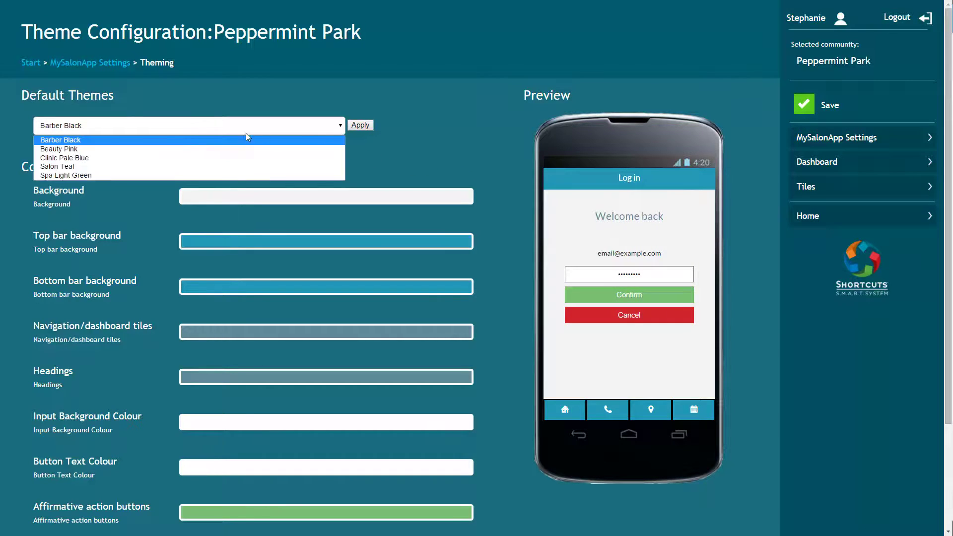
left_click(294, 144)
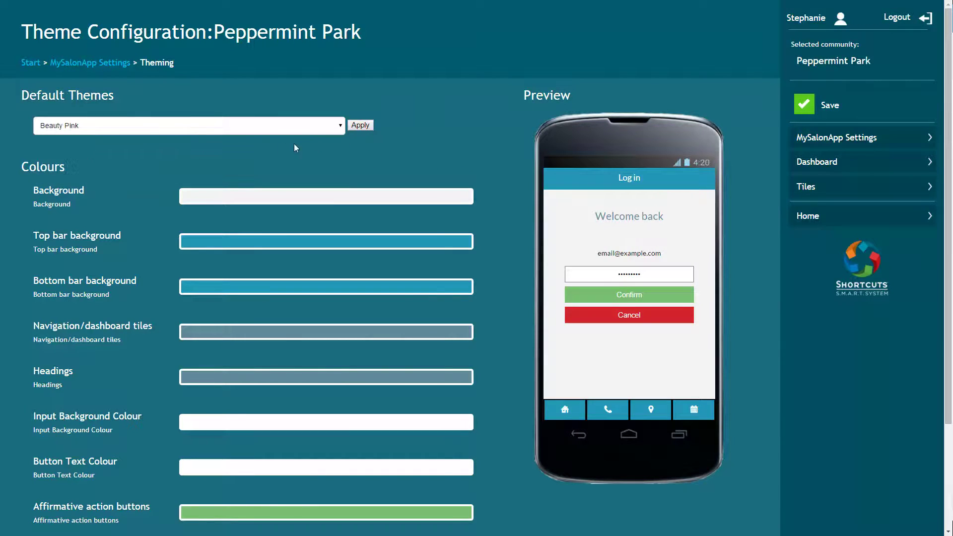
left_click(363, 126)
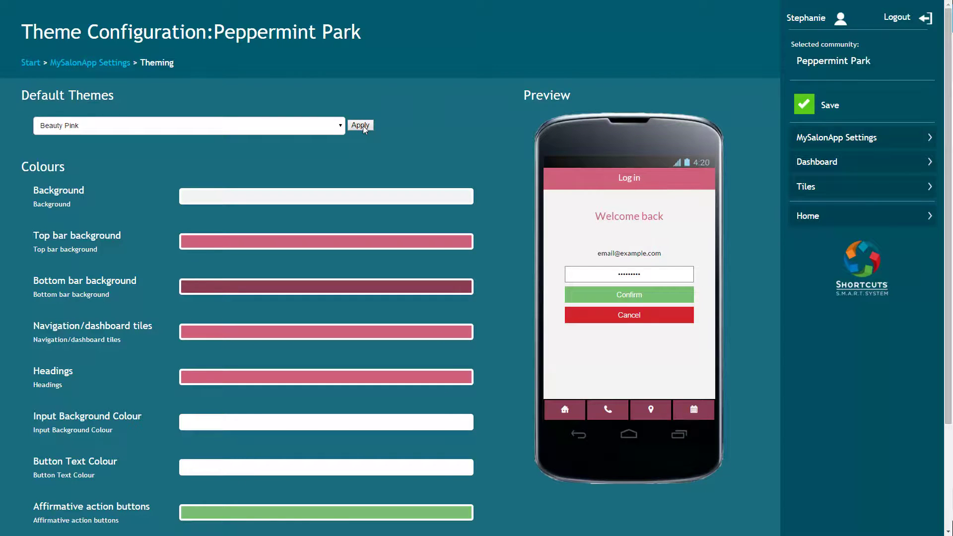
left_click(322, 241)
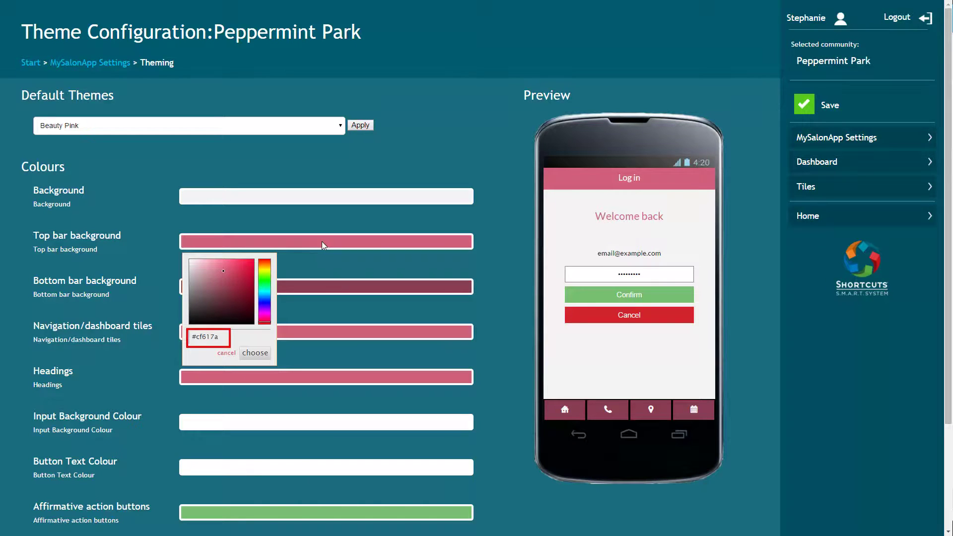
left_click(264, 314)
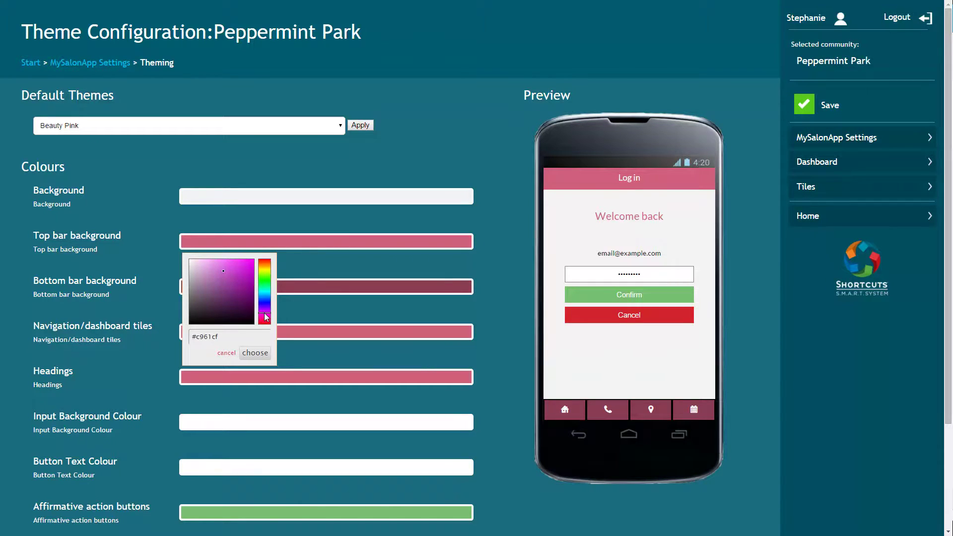
left_click(261, 353)
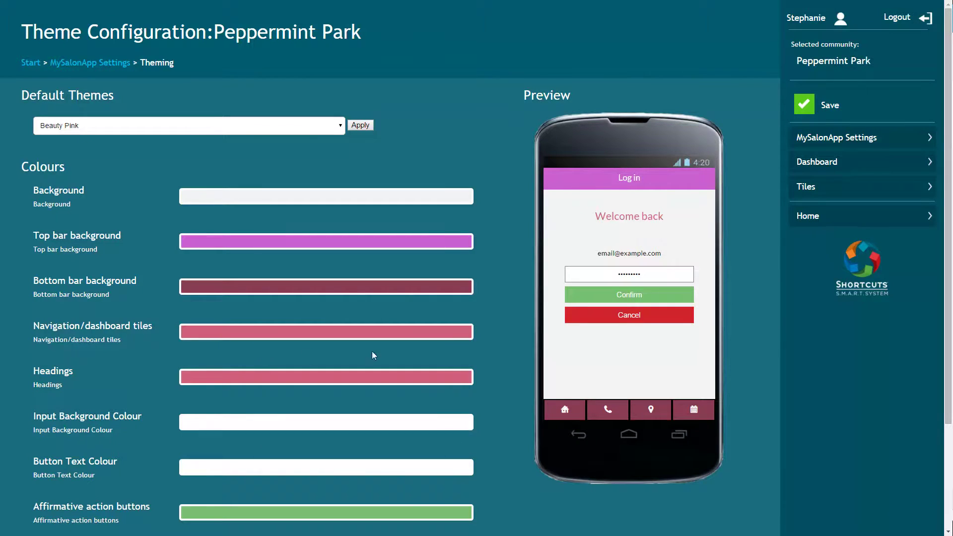
left_click(822, 109)
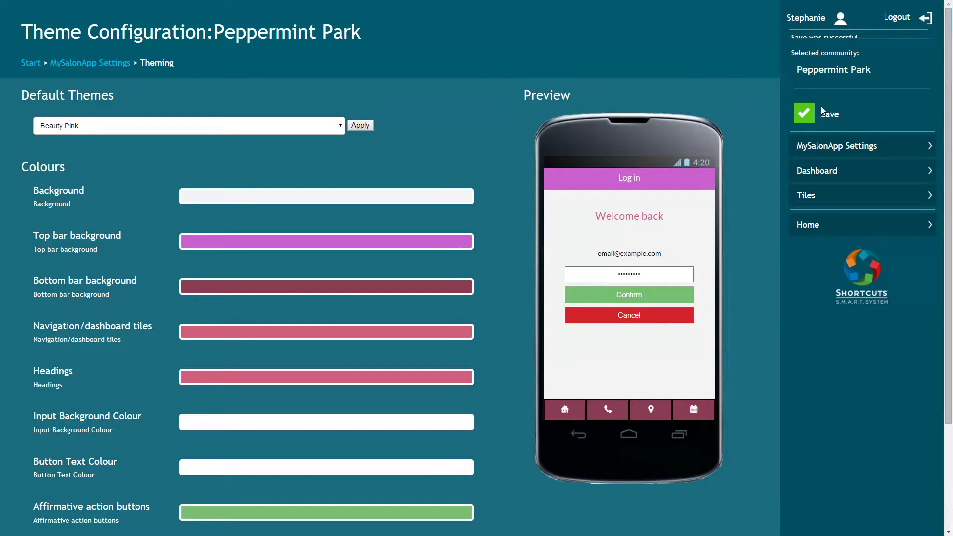
Turn on 'Activate app for customer download' in MySalonApp Settings and save it
left_click(869, 146)
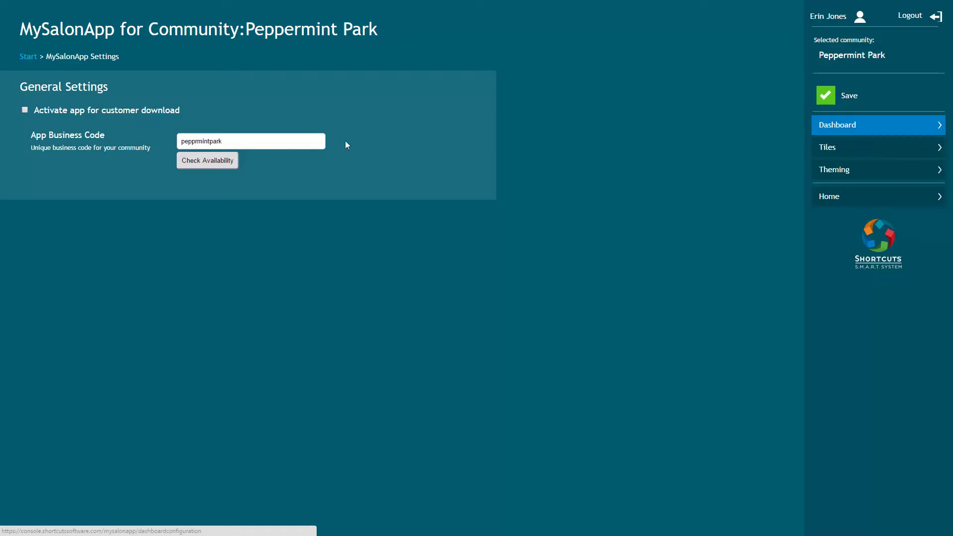
left_click(24, 109)
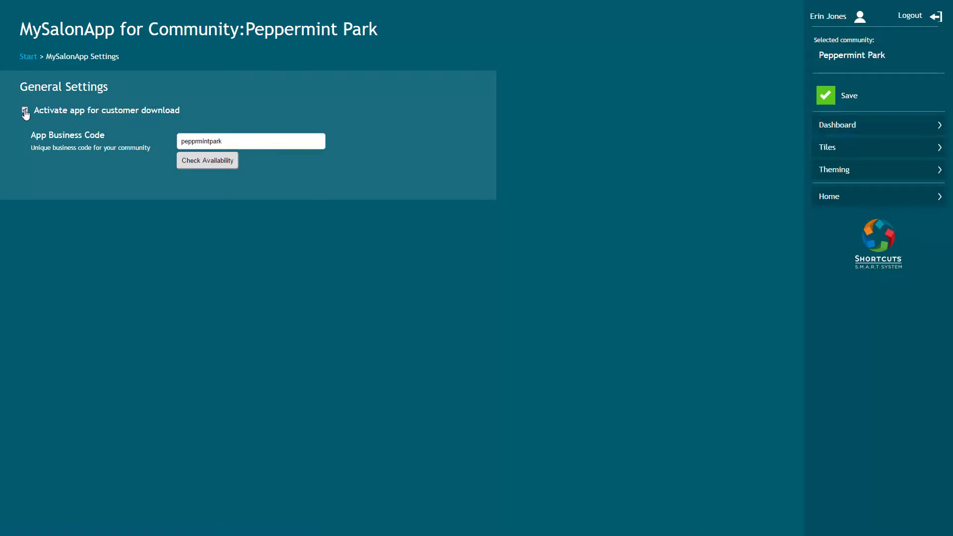
left_click(840, 99)
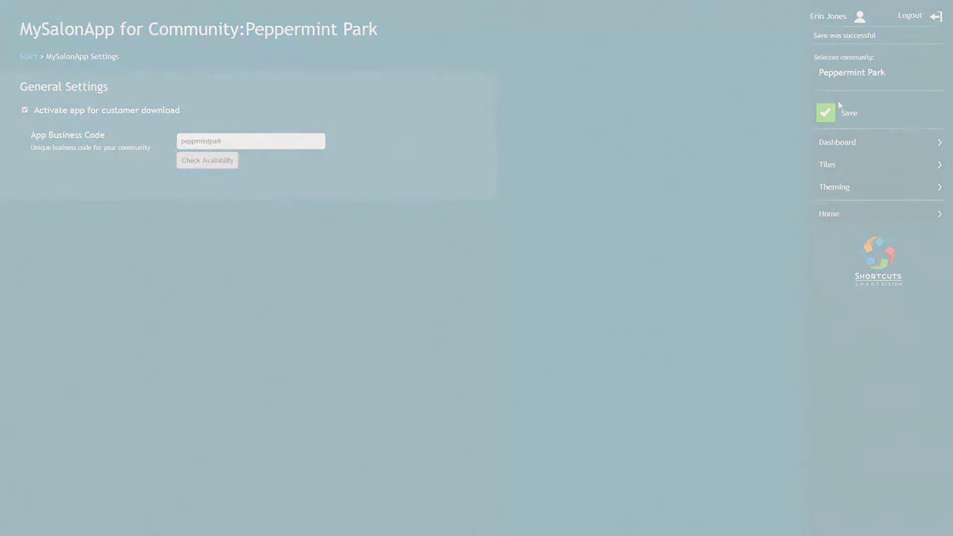